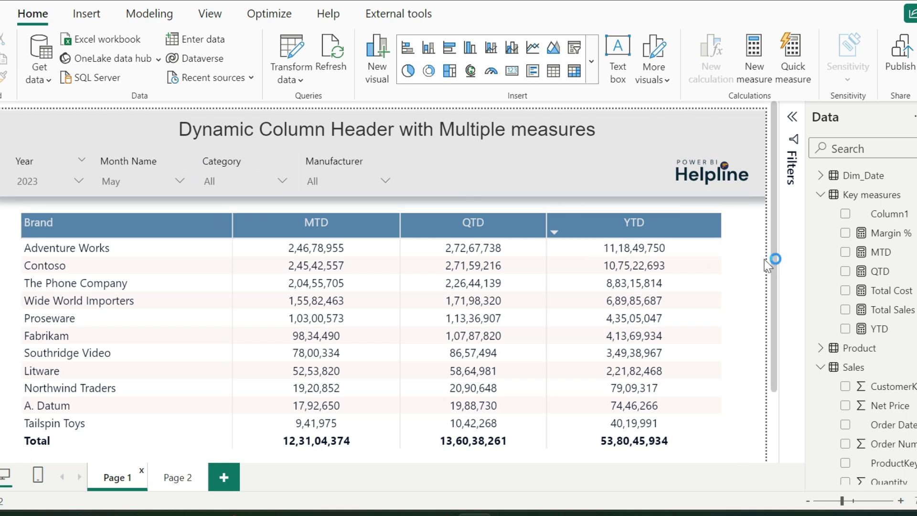
# Select and drag items on the Page 1 canvas, then clear the selection with Escape.
pyautogui.click(636, 273)
pyautogui.moveTo(384, 218)
pyautogui.mouseDown()
pyautogui.moveTo(363, 239)
pyautogui.moveTo(394, 220)
pyautogui.mouseUp()
pyautogui.moveTo(545, 215)
pyautogui.mouseDown()
pyautogui.moveTo(449, 210)
pyautogui.moveTo(612, 236)
pyautogui.moveTo(703, 220)
pyautogui.mouseUp()
pyautogui.press('Escape')
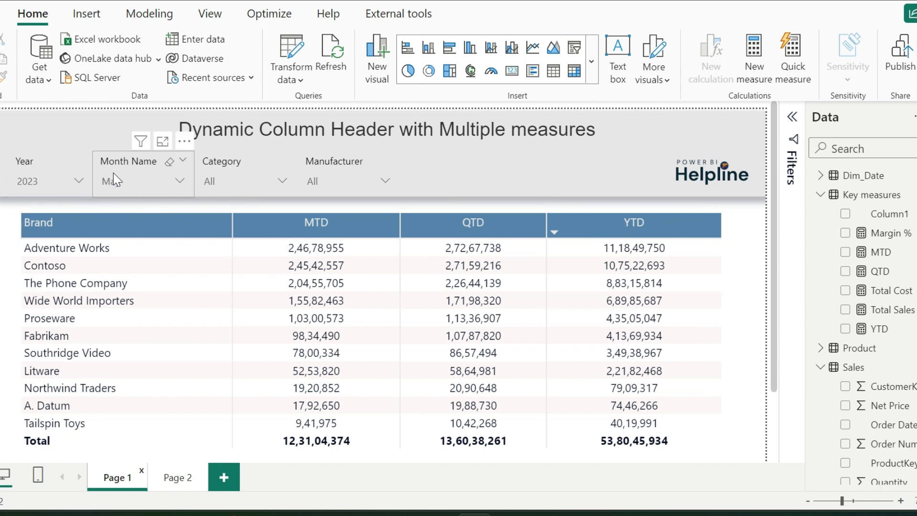
# Filter Page 1 to Jun instead of May and show the MTD measure's TOTALMTD formula.
pyautogui.click(127, 179)
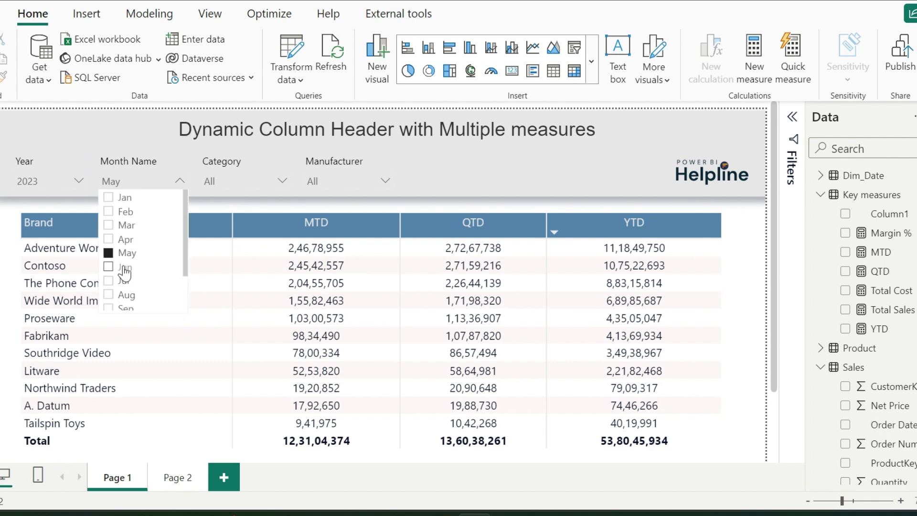
pyautogui.click(123, 267)
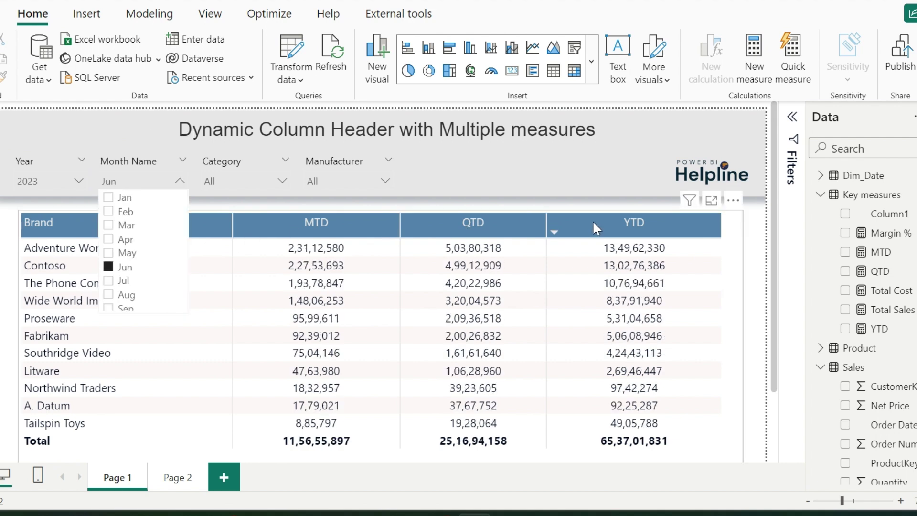
pyautogui.click(290, 208)
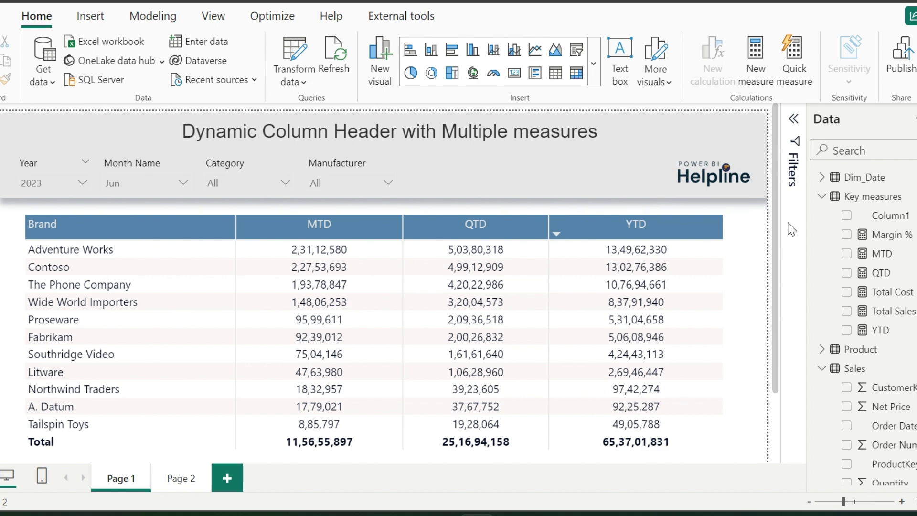
pyautogui.click(882, 254)
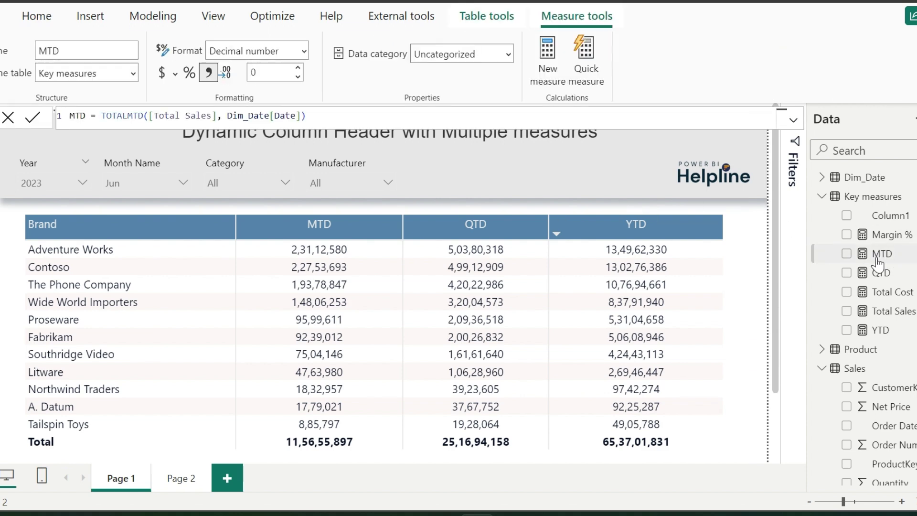
# On Page 2, switch the Month Name slicer from Jun to May.
pyautogui.click(181, 478)
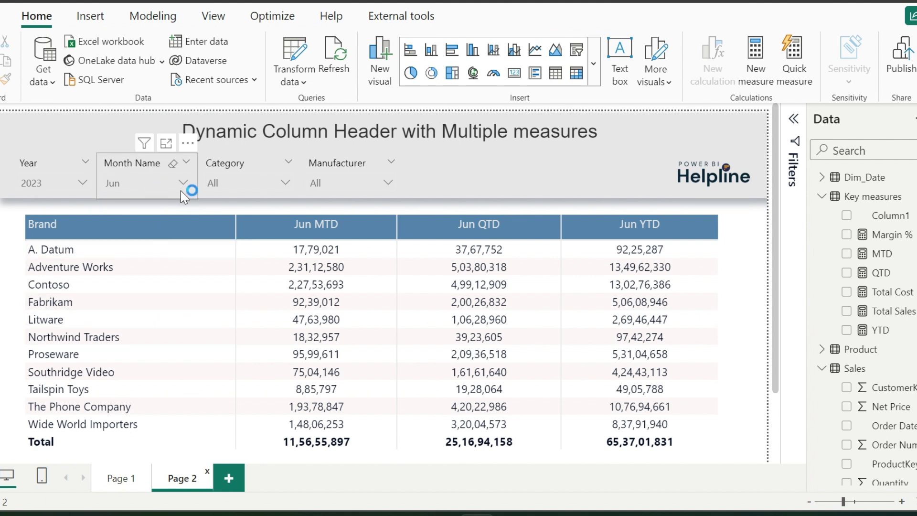
pyautogui.click(182, 186)
pyautogui.click(130, 255)
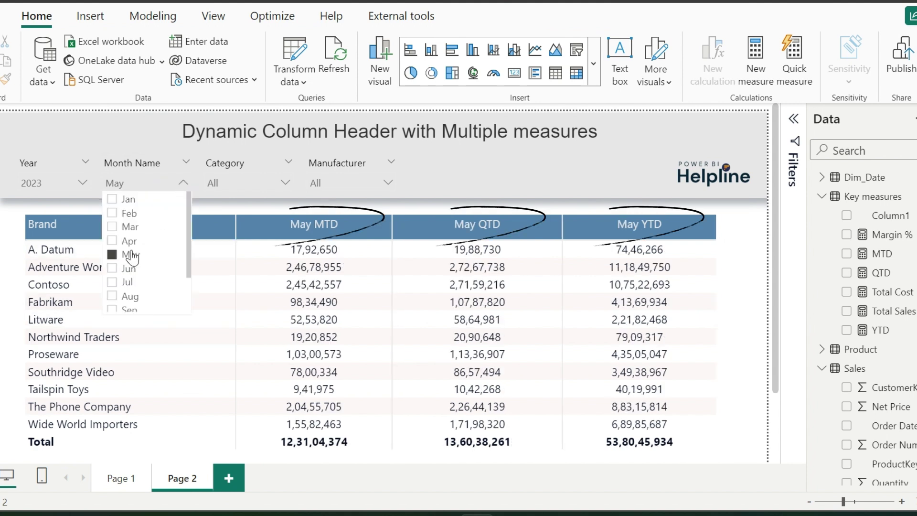
pyautogui.click(754, 262)
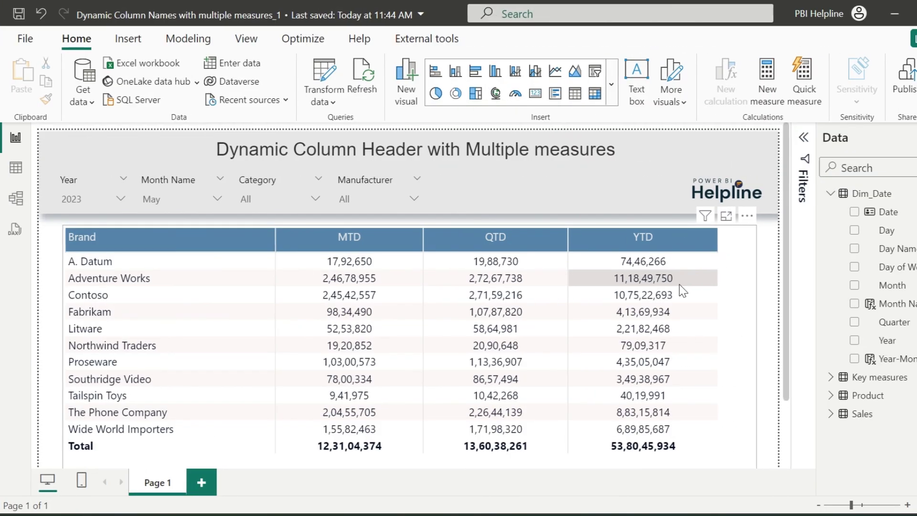
pyautogui.click(535, 94)
pyautogui.click(855, 304)
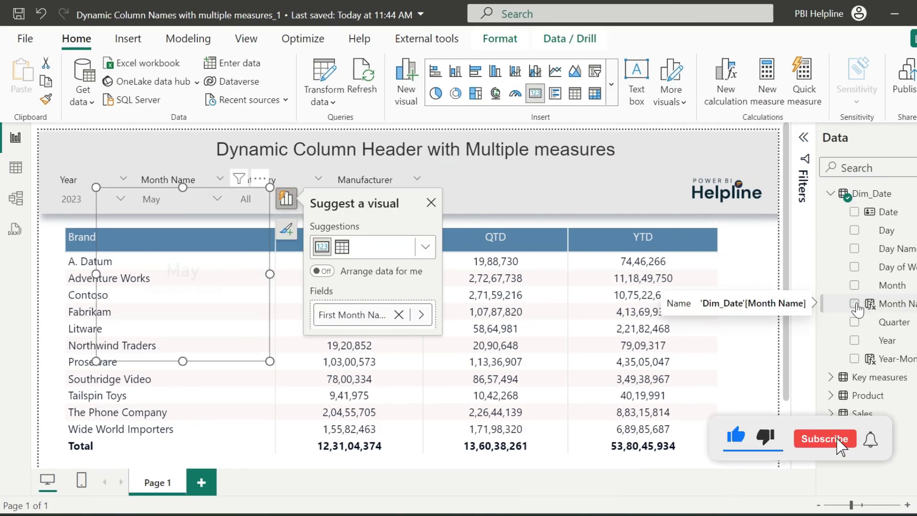
pyautogui.click(913, 162)
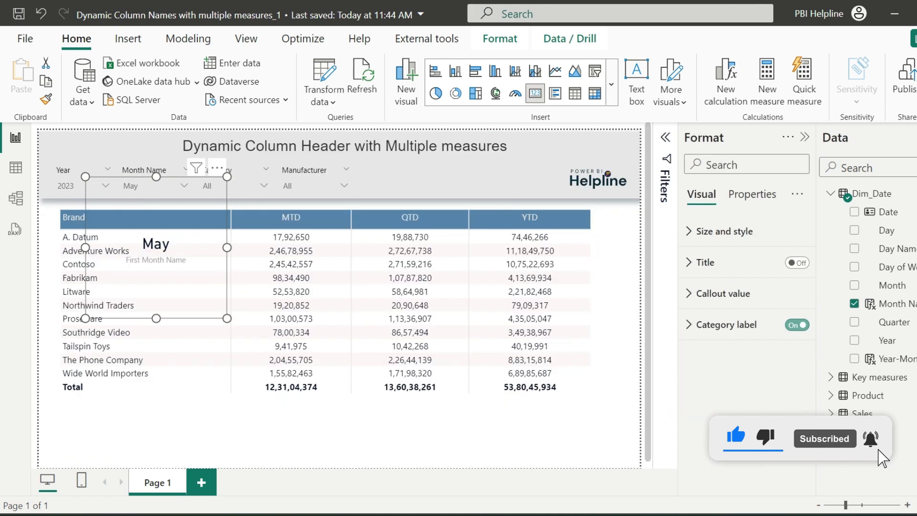
pyautogui.click(797, 325)
pyautogui.click(805, 138)
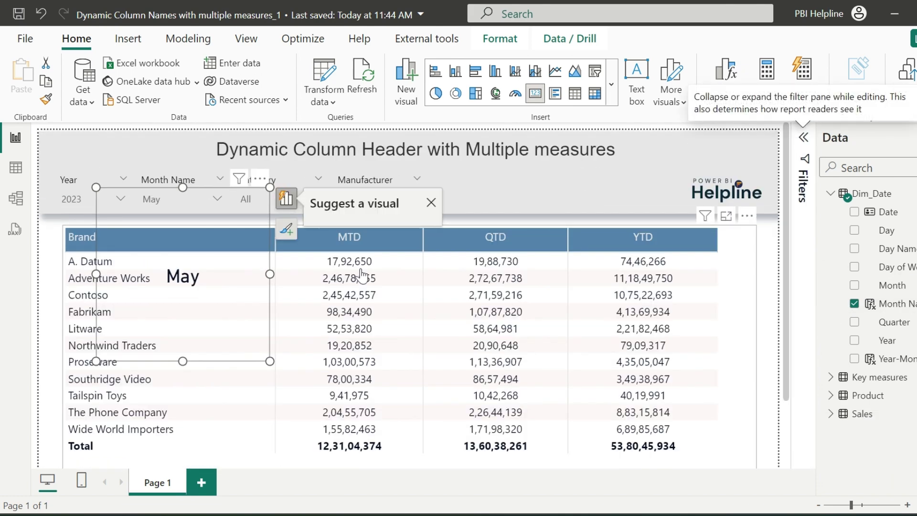
pyautogui.moveTo(201, 323); pyautogui.dragTo(328, 282)
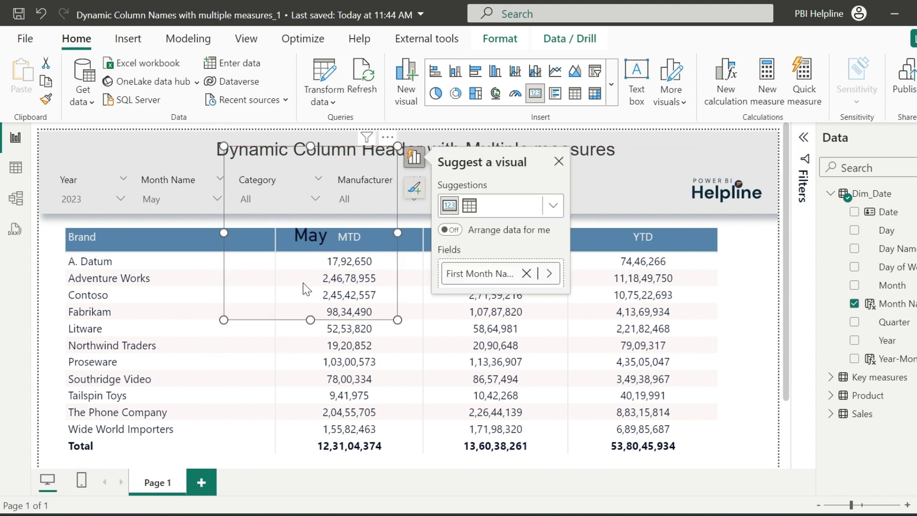
pyautogui.click(732, 284)
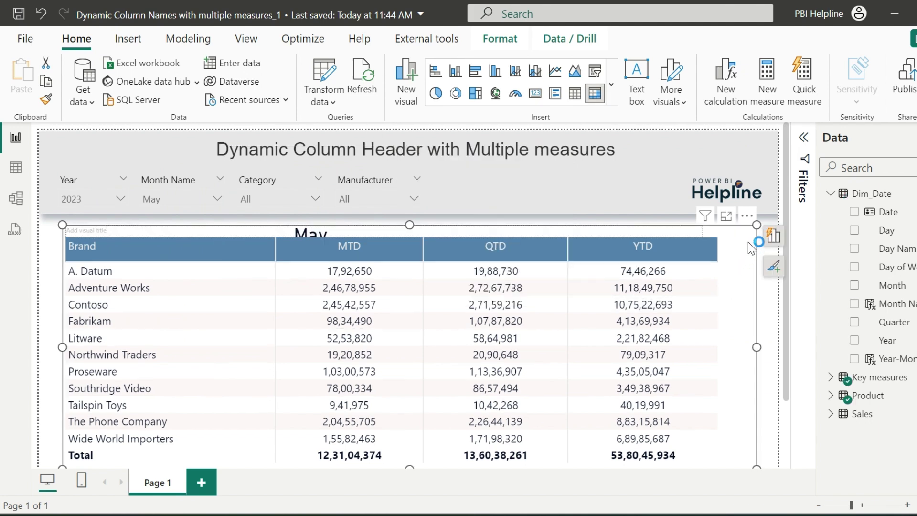
pyautogui.click(747, 217)
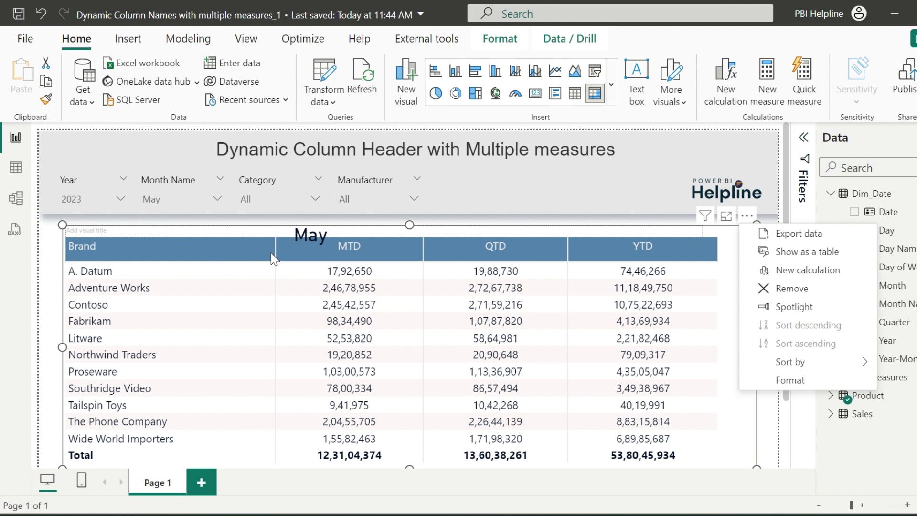
pyautogui.click(319, 233)
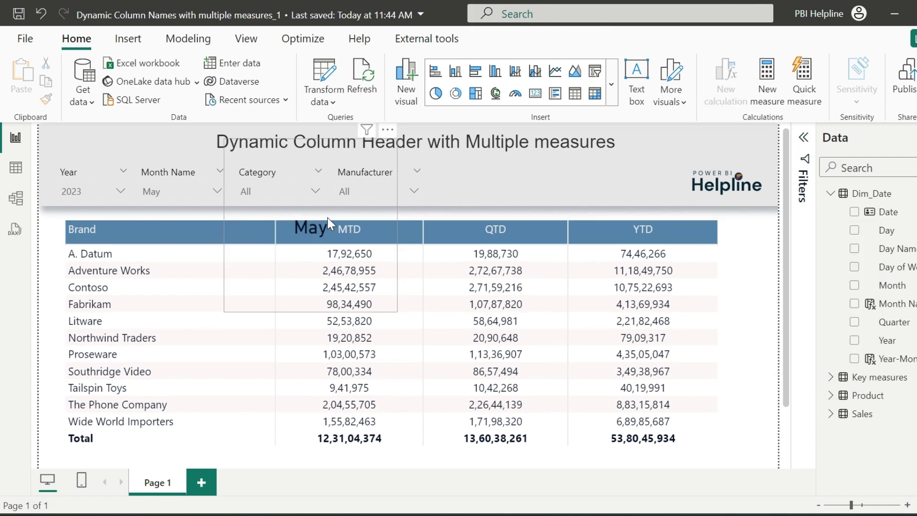
pyautogui.press('Delete')
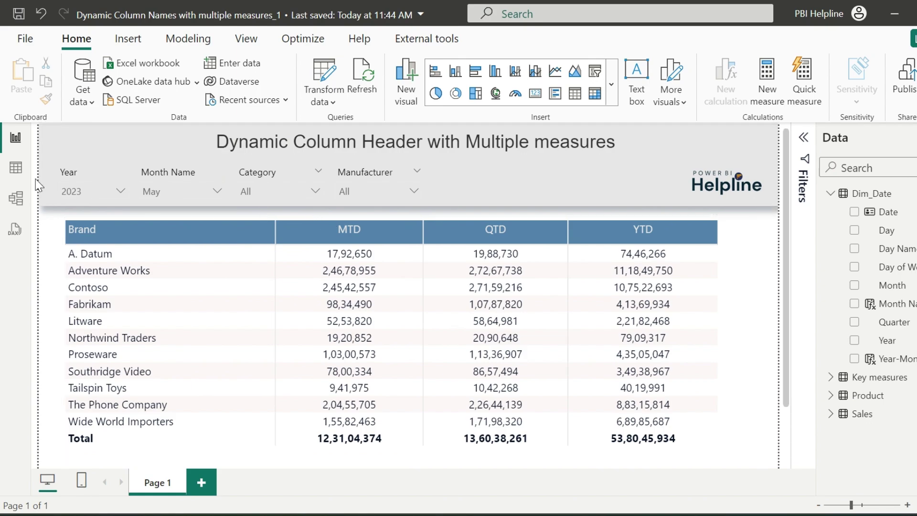
# In Table view, start a new calculated table named Metric Table.
pyautogui.click(17, 170)
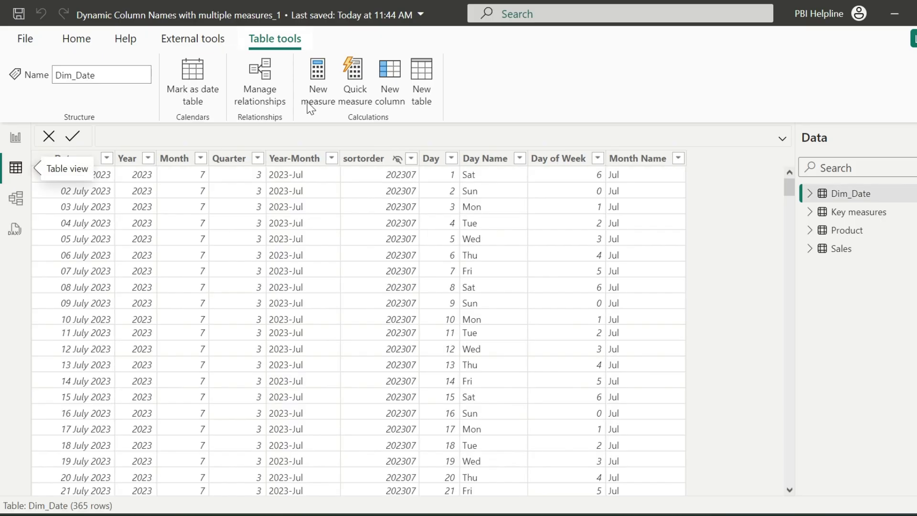
pyautogui.click(426, 77)
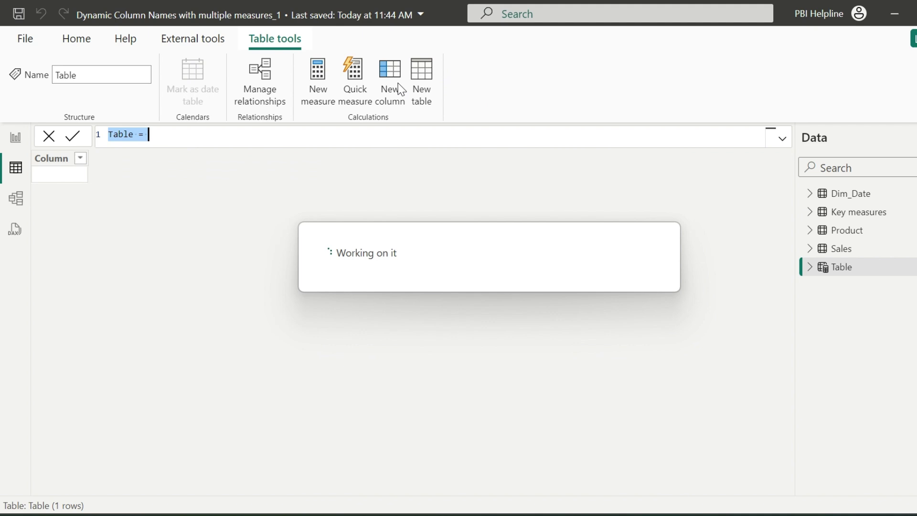
pyautogui.click(140, 135)
pyautogui.doubleClick(125, 137)
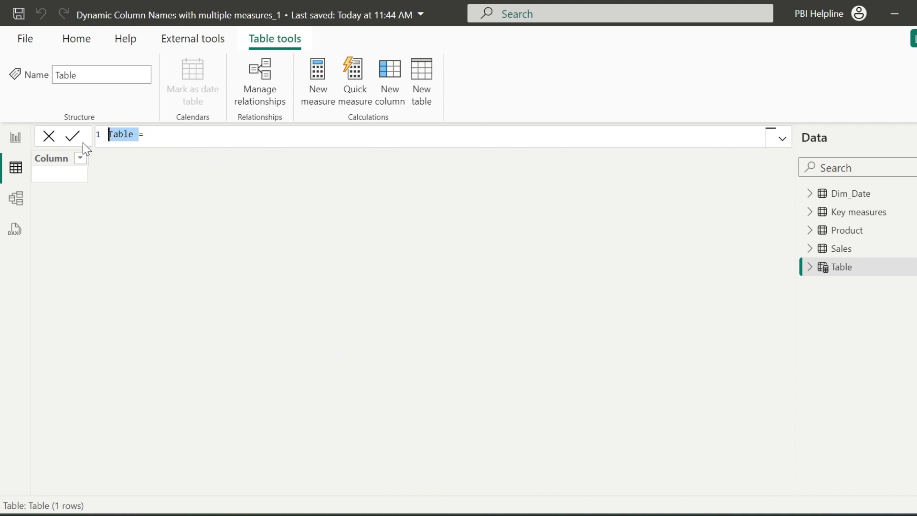
pyautogui.write('Metric Table')
pyautogui.press('End')
pyautogui.hotkey('shift', 'Return')
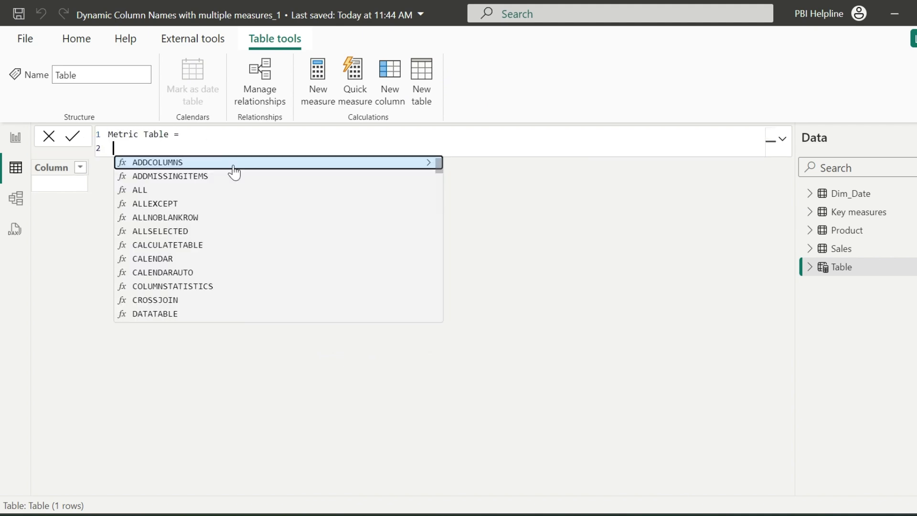
# Define it as CROSSJOIN of DATATABLE Metric {MTD, QTD, YTD} with DISTINCT(Dim_Date[Month Name]).
pyautogui.write('cros')
pyautogui.press('Tab')
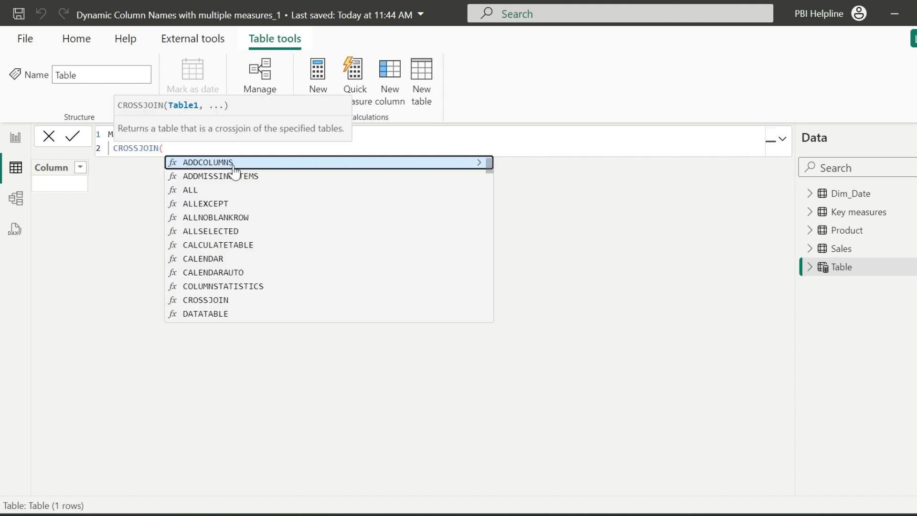
pyautogui.hotkey('shift', 'Return')
pyautogui.write('data')
pyautogui.press('Tab')
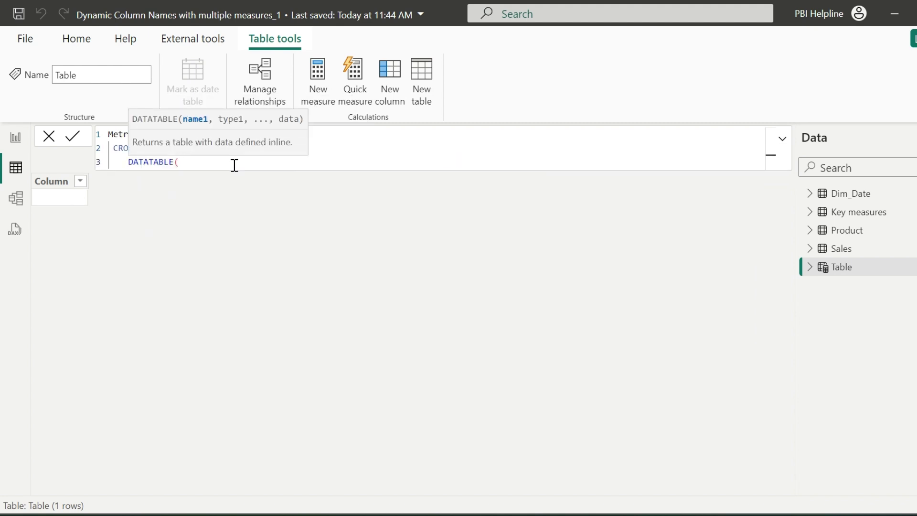
pyautogui.hotkey('shift', 'Return')
pyautogui.write('"Metric"')
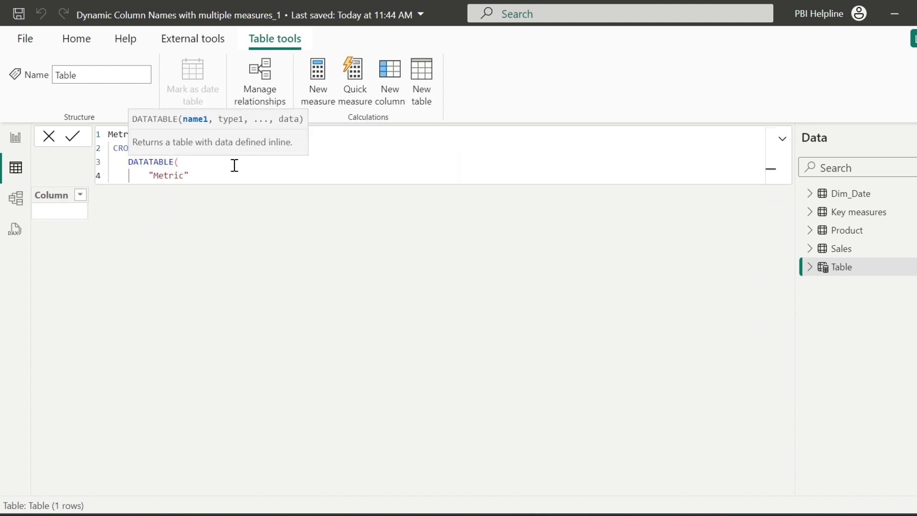
pyautogui.write(', STRING, {{"MTD"}, {"')
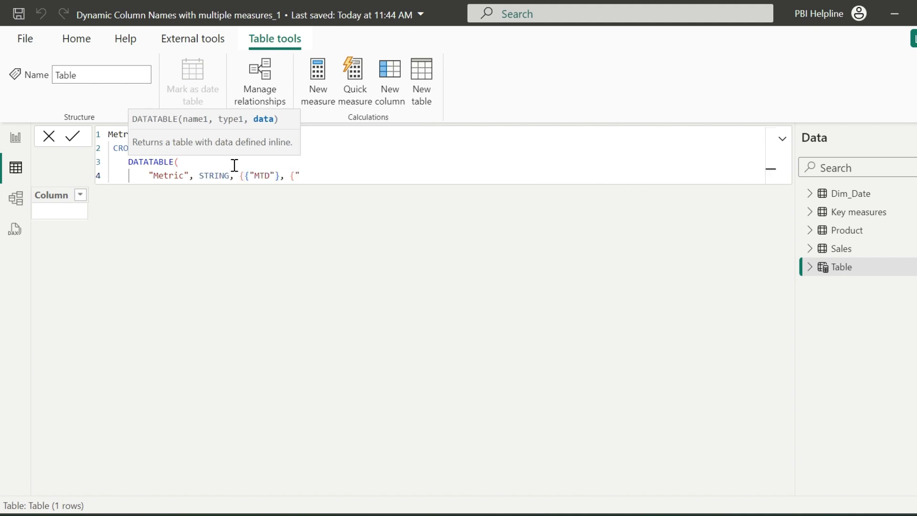
pyautogui.write('QTD"}, {"YTD"}})')
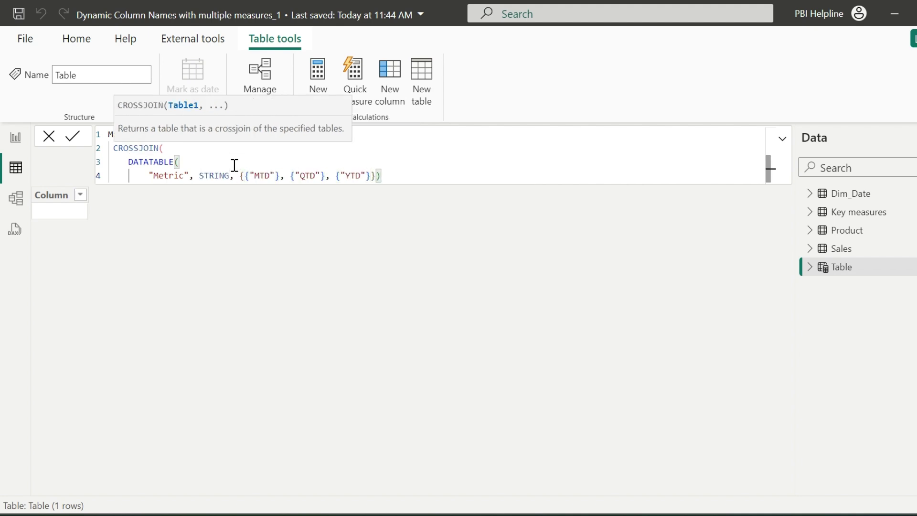
pyautogui.write(',')
pyautogui.hotkey('shift', 'Return')
pyautogui.write('DISTINCT(Di')
pyautogui.write('m_Date[Month')
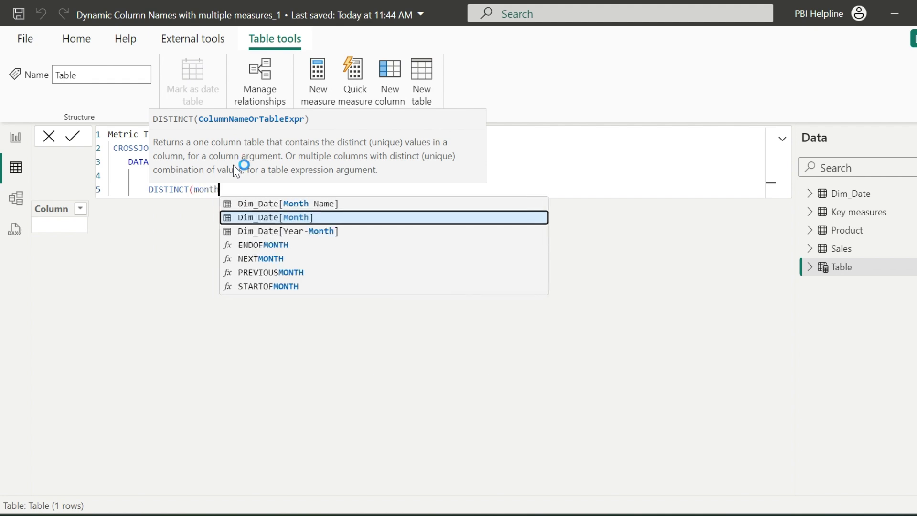
pyautogui.press('Tab')
pyautogui.write(')')
pyautogui.hotkey('shift', 'Return')
pyautogui.write(')')
pyautogui.press('Return')
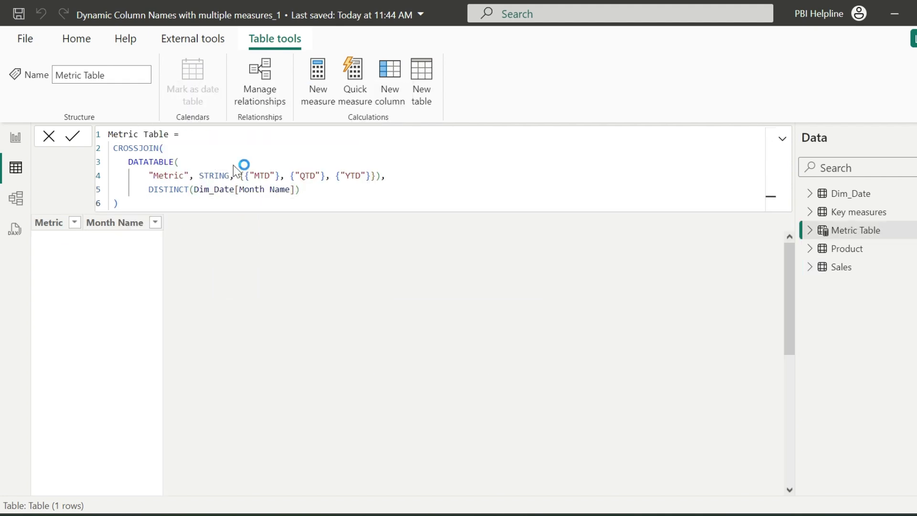
pyautogui.click(74, 222)
pyautogui.click(131, 379)
pyautogui.click(123, 391)
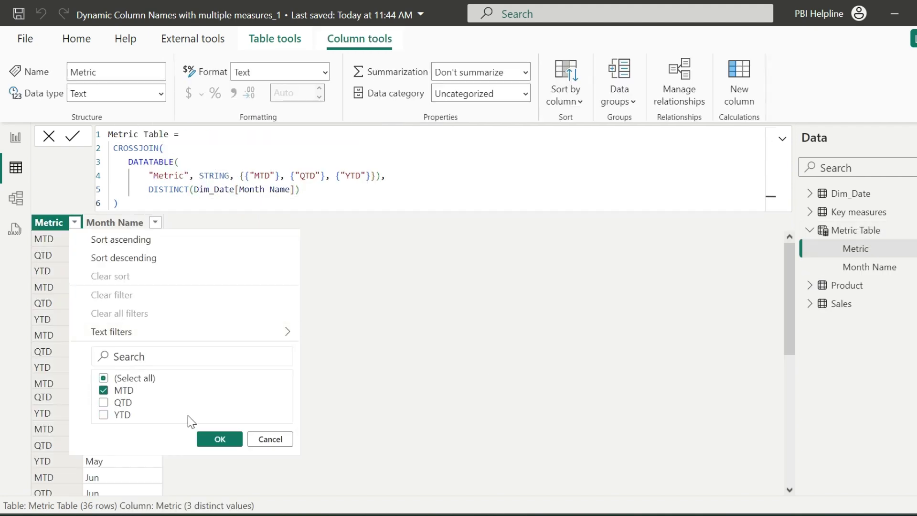
pyautogui.click(219, 439)
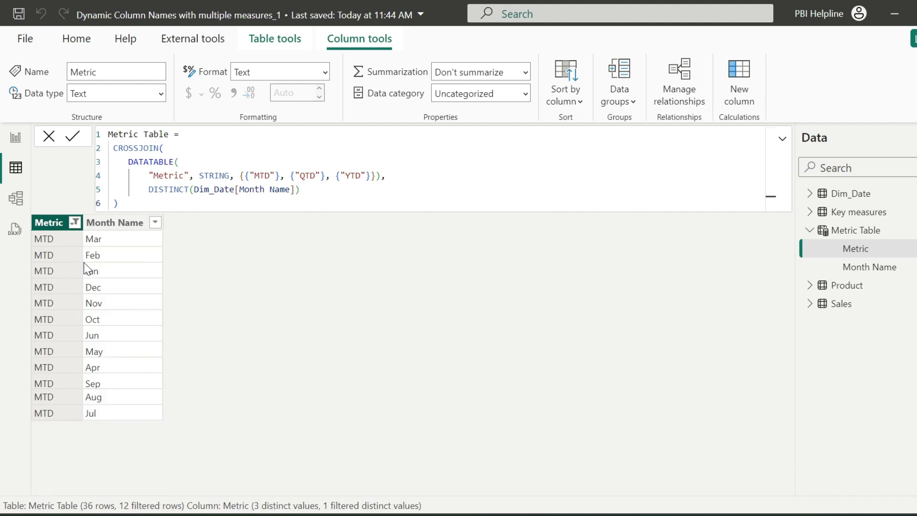
pyautogui.click(73, 224)
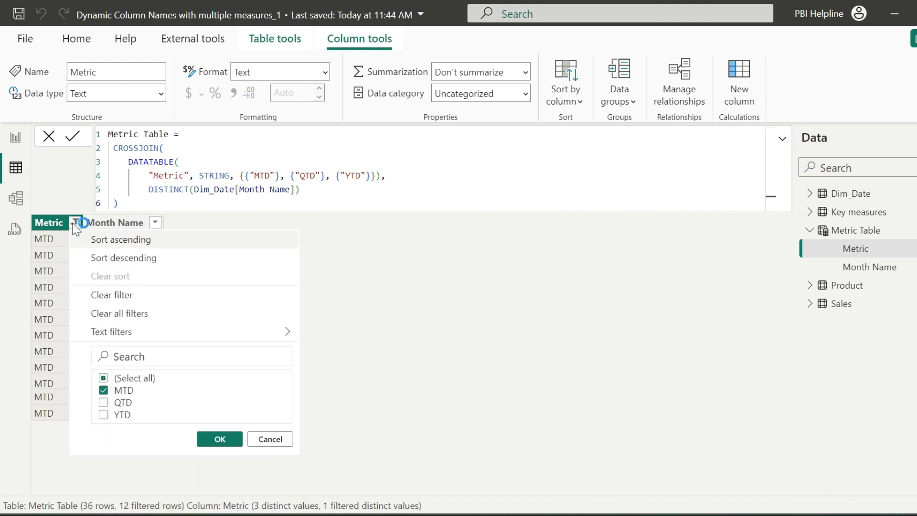
pyautogui.click(120, 314)
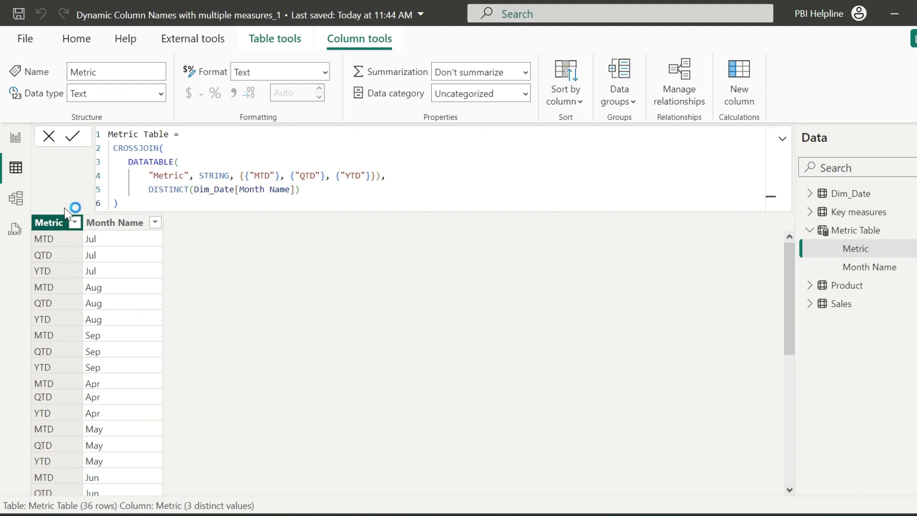
# Link Dim_Date[Month Name] to Metric Table[Month Name], single direction with Dim_Date filtering Metric Table.
pyautogui.click(16, 200)
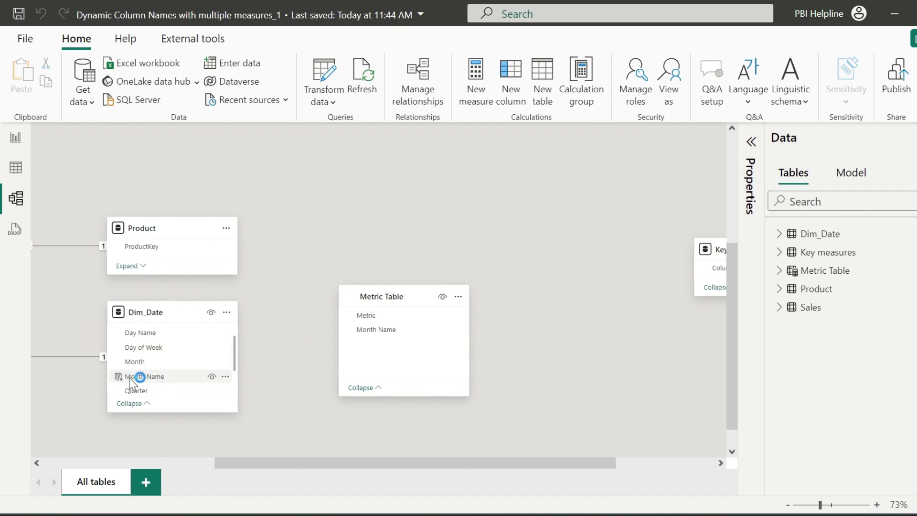
pyautogui.moveTo(129, 378); pyautogui.dragTo(371, 336)
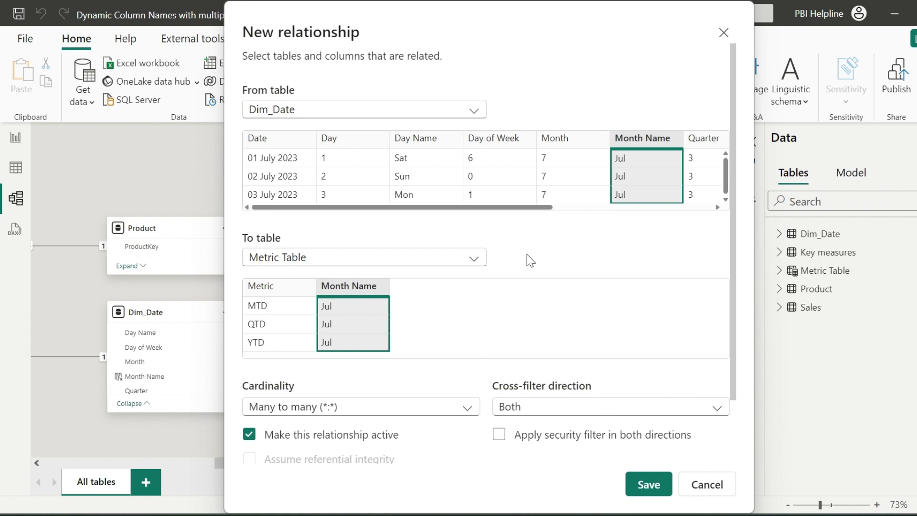
pyautogui.click(573, 410)
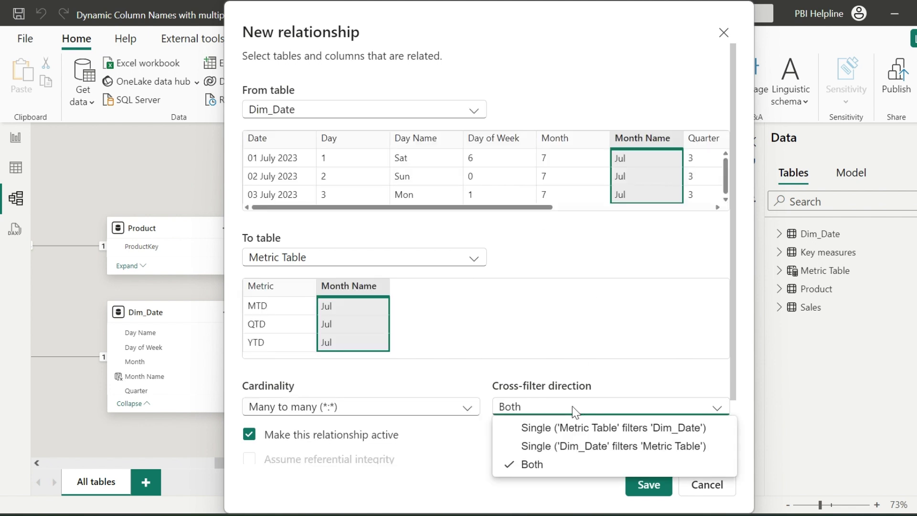
pyautogui.click(620, 449)
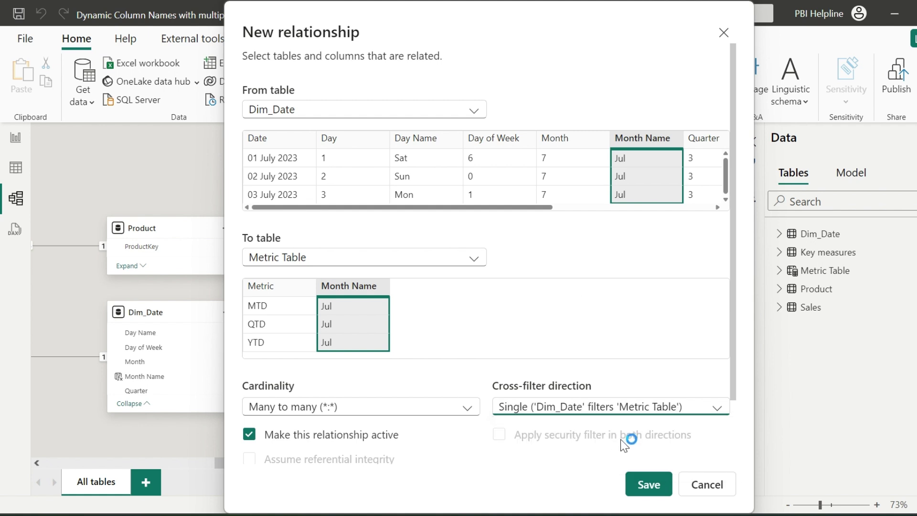
pyautogui.click(656, 493)
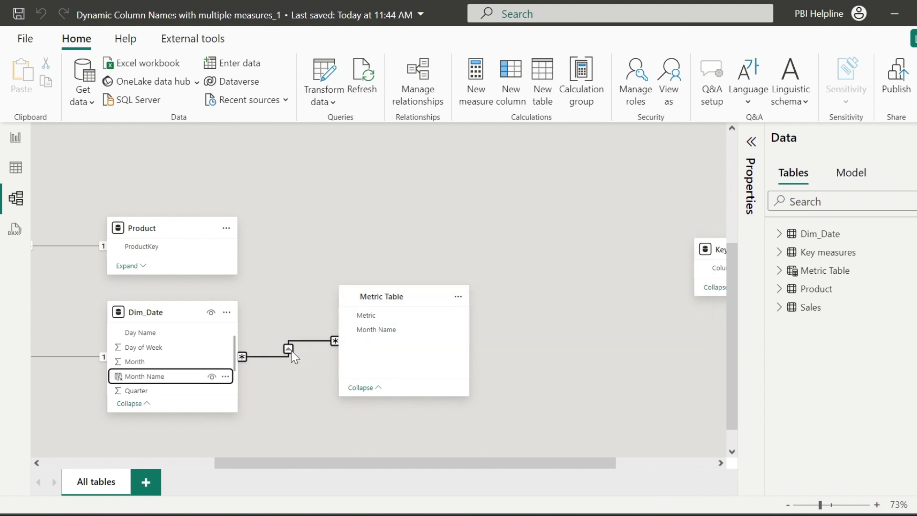
# Add column KPI = 'Metric Table'[Month Name] & " " & 'Metric Table'[Metric] to Metric Table.
pyautogui.click(16, 168)
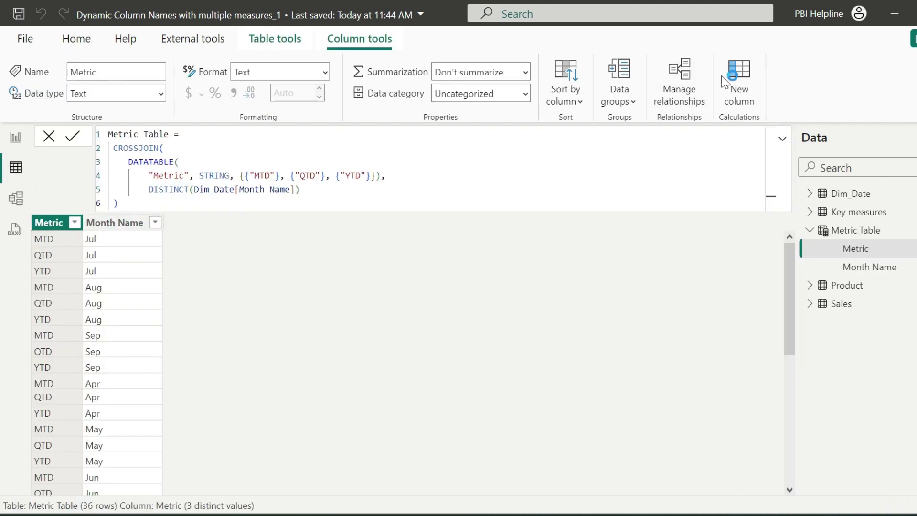
pyautogui.click(736, 74)
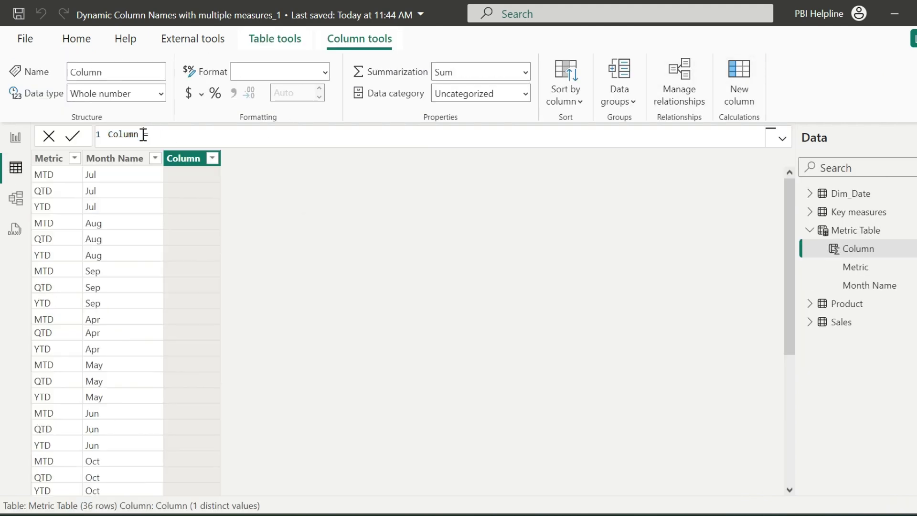
pyautogui.moveTo(143, 134); pyautogui.dragTo(97, 140)
pyautogui.write('KPI')
pyautogui.hotkey('shift', 'Return')
pyautogui.write('month')
pyautogui.press('Tab')
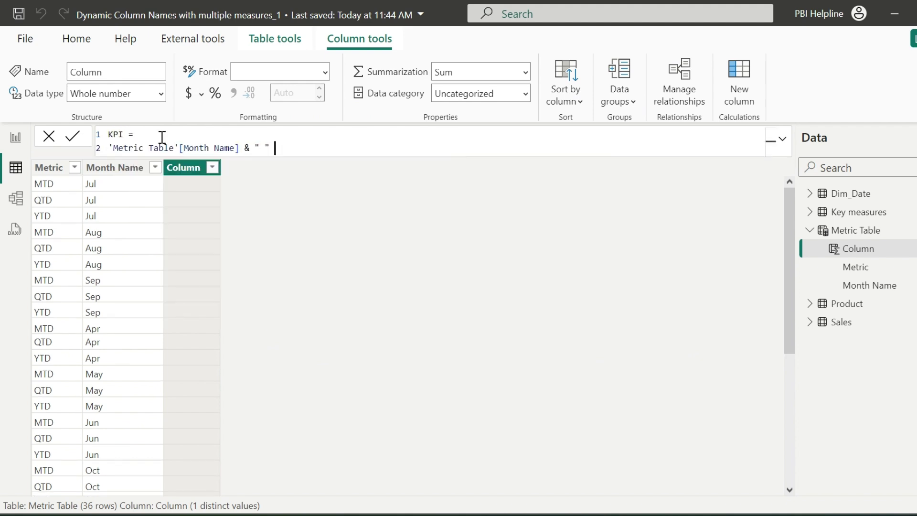
pyautogui.write('& " " & metric')
pyautogui.press('Down')
pyautogui.press('Tab')
pyautogui.press('Return')
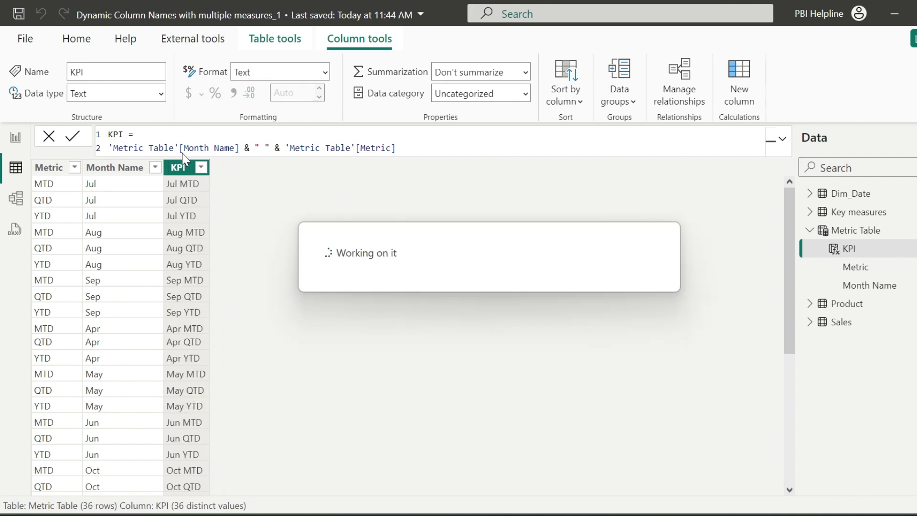
# Remove MTD, QTD and YTD from the matrix values and put KPI in its columns.
pyautogui.click(15, 138)
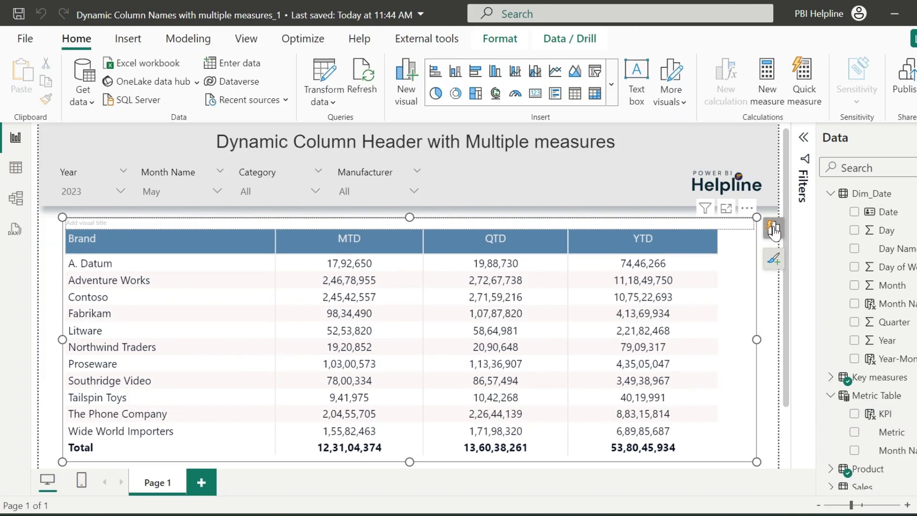
pyautogui.click(774, 228)
pyautogui.scroll(-3, 716, 343)
pyautogui.click(713, 371)
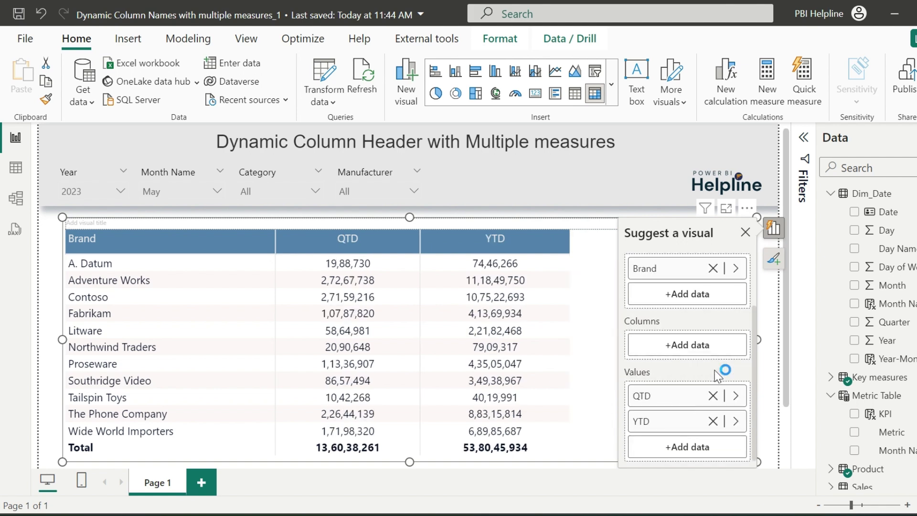
pyautogui.click(714, 396)
pyautogui.click(713, 421)
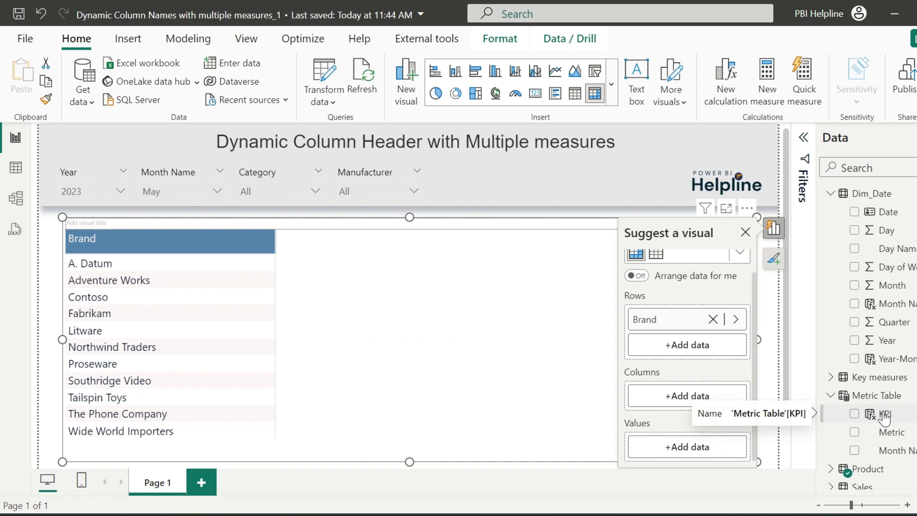
pyautogui.moveTo(884, 414); pyautogui.dragTo(679, 400)
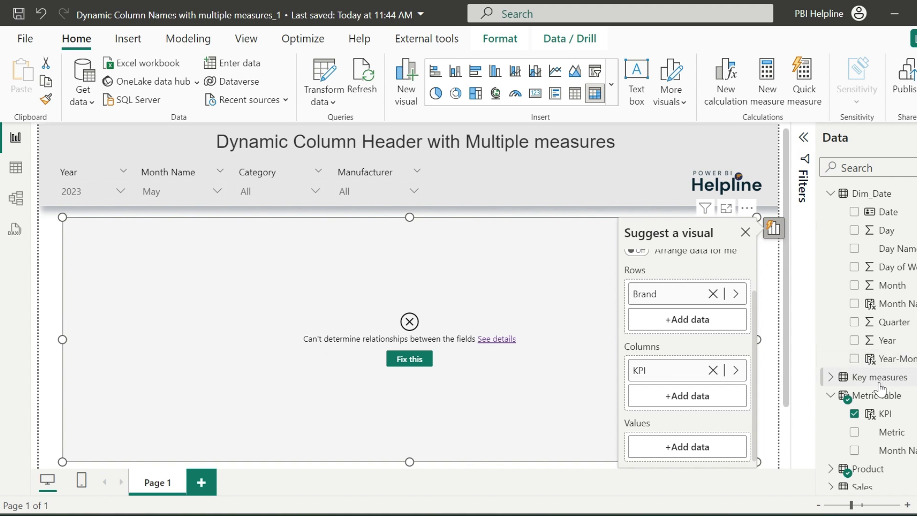
# Create a Metric Table measure named Main Measure starting SWITCH(MAX('Metric Table'[Metric]).
pyautogui.rightClick(867, 400)
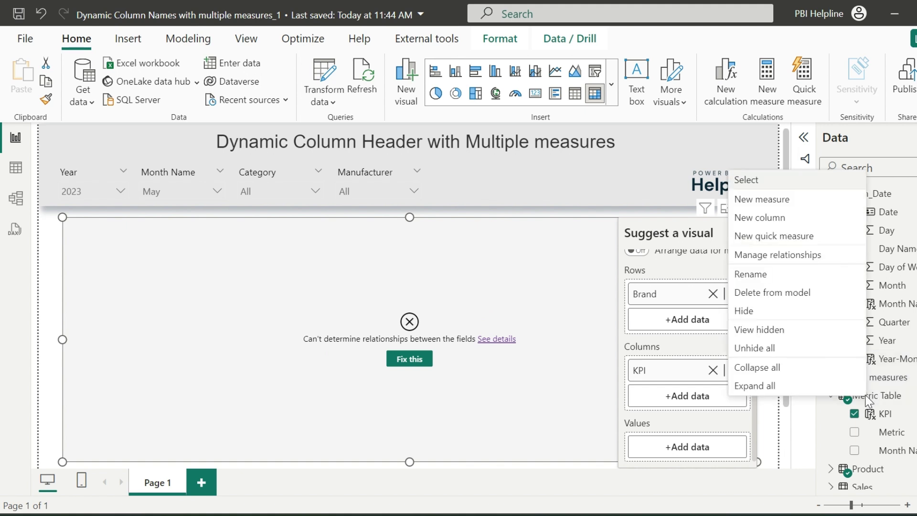
pyautogui.click(762, 200)
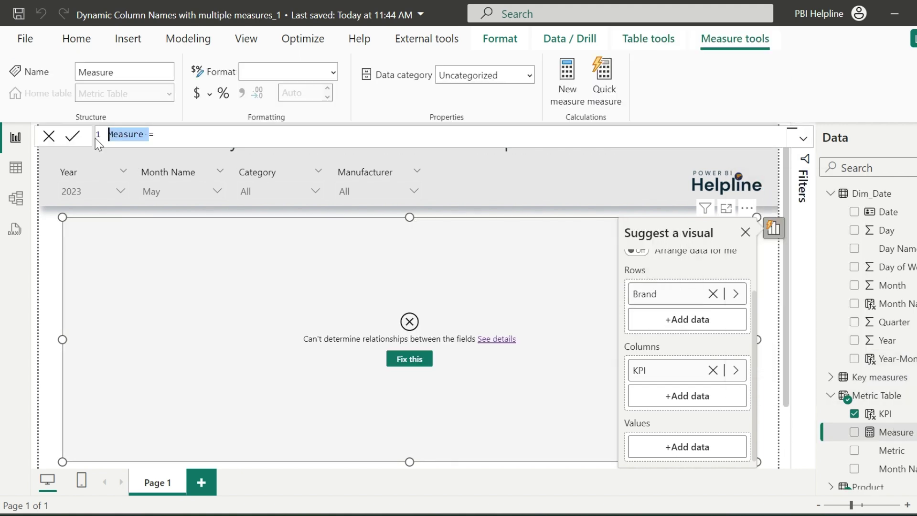
pyautogui.write('Main Measu')
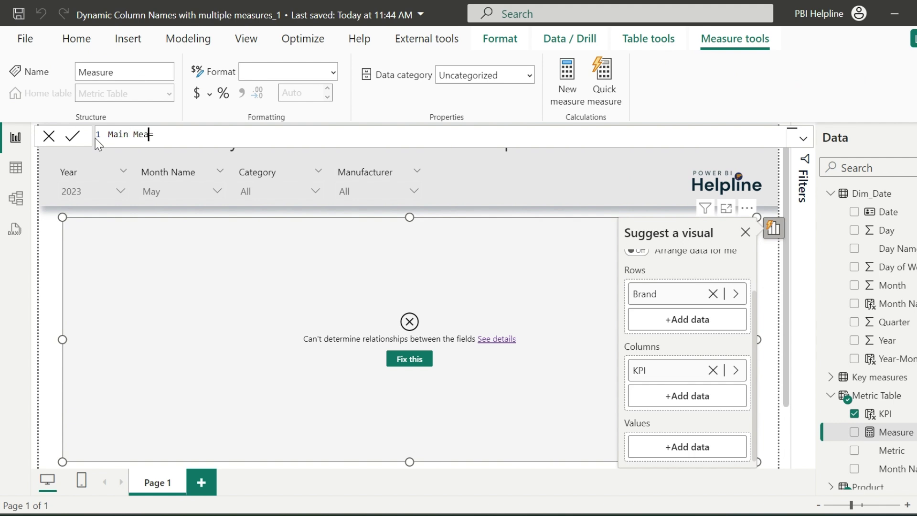
pyautogui.write('re')
pyautogui.press('Return')
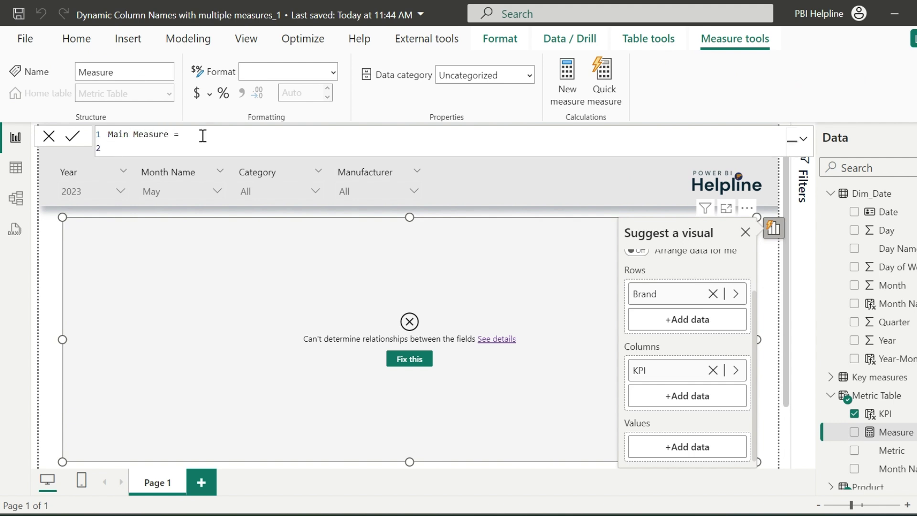
pyautogui.write('swit')
pyautogui.press('Tab')
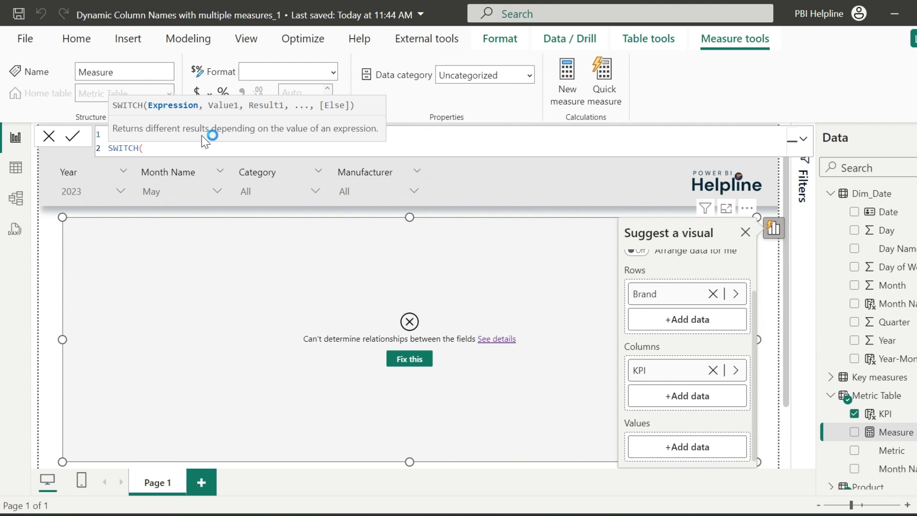
pyautogui.hotkey('shift', 'Return')
pyautogui.write('max')
pyautogui.press('Tab')
pyautogui.write('me')
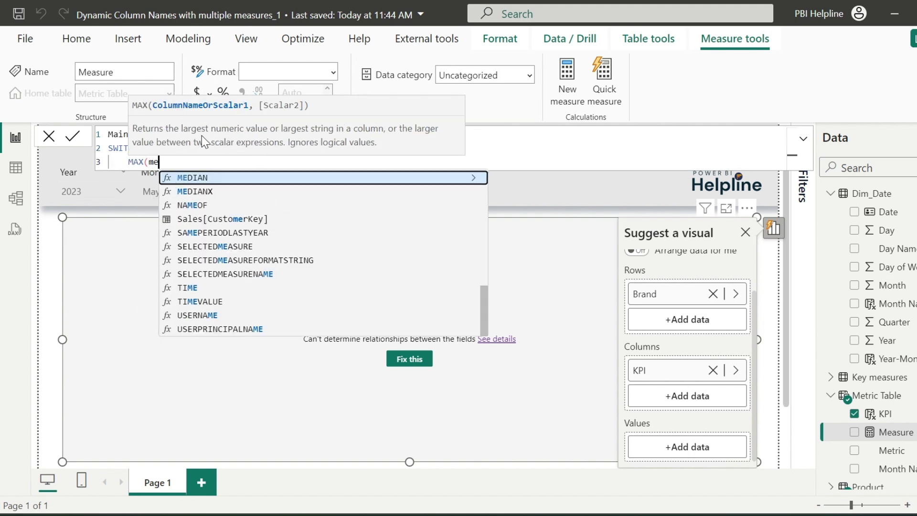
pyautogui.write('tric')
pyautogui.press('Down')
pyautogui.press('Down')
pyautogui.press('Tab')
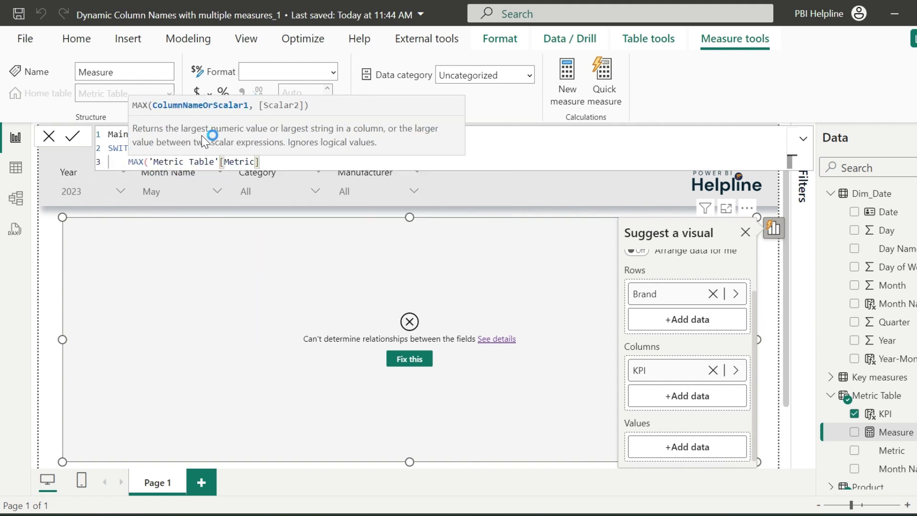
# Map "MTD", "QTD", "YTD" to [MTD], [QTD], [YTD], commit, and add Main Measure to matrix values.
pyautogui.write('), "MTD", mtd')
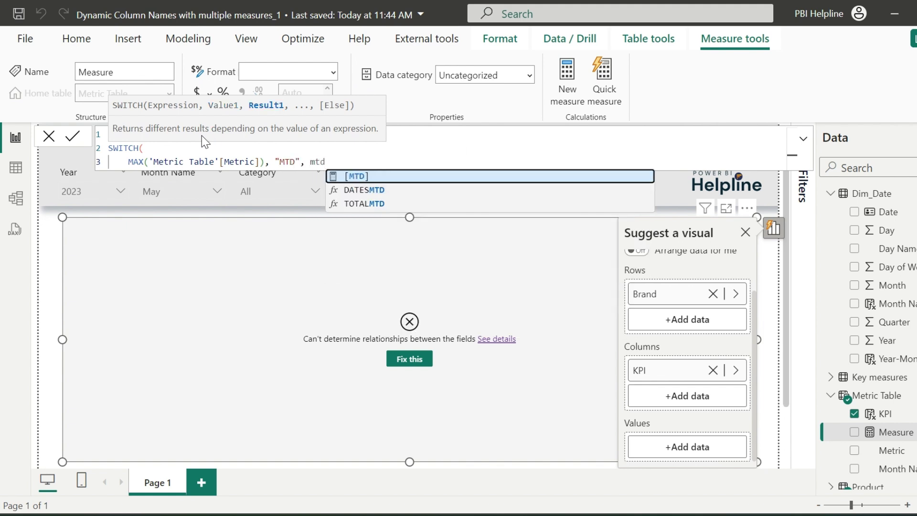
pyautogui.press('Tab')
pyautogui.write(', "')
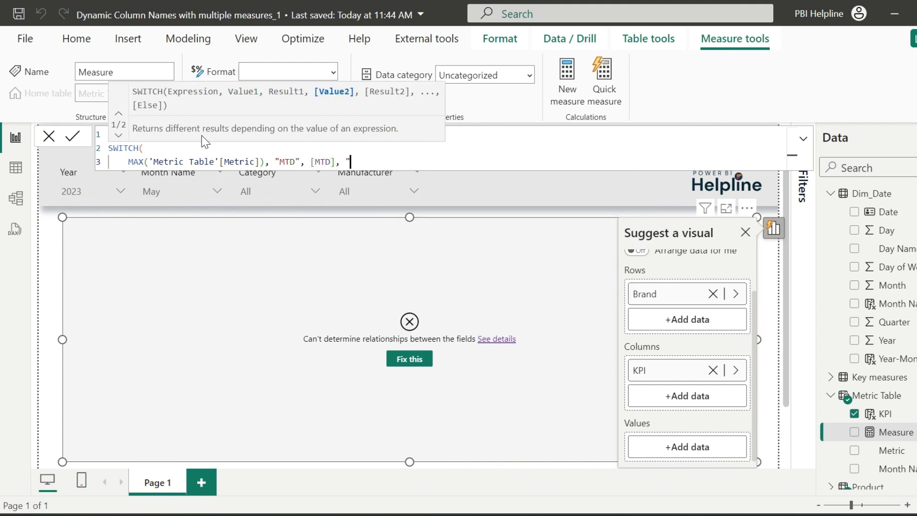
pyautogui.write('QTD", qtd')
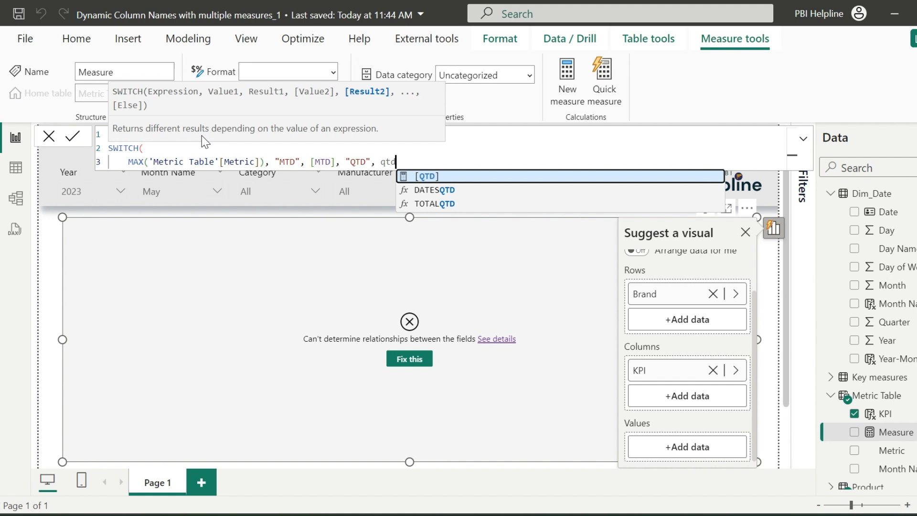
pyautogui.press('Tab')
pyautogui.write(', "')
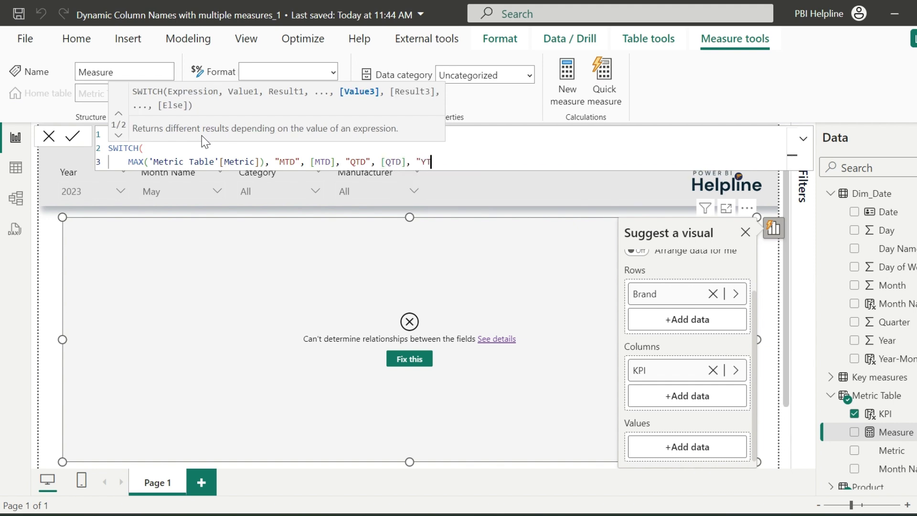
pyautogui.write('YTD", ytd')
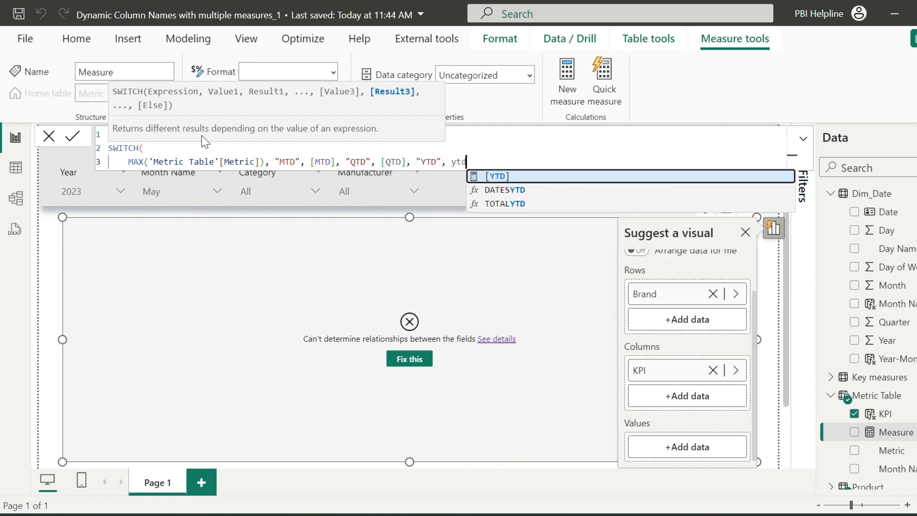
pyautogui.press('Tab')
pyautogui.hotkey('shift', 'Return')
pyautogui.write(')')
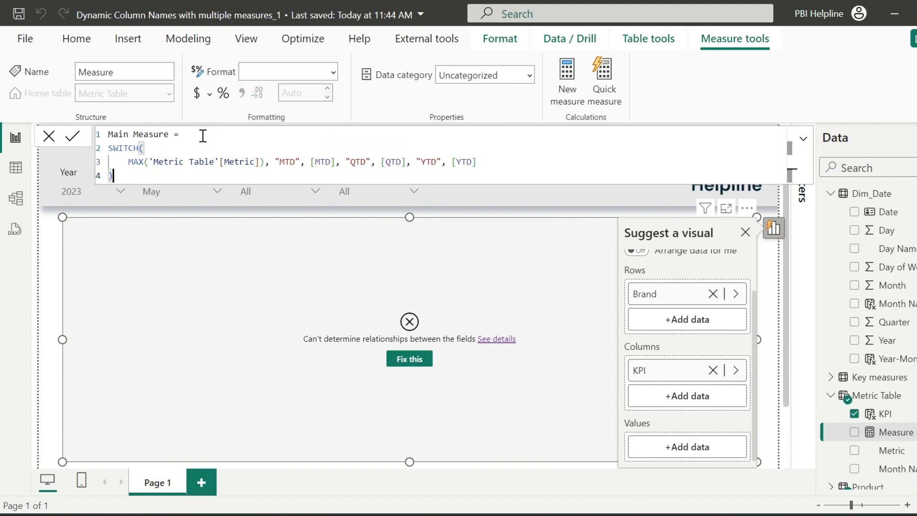
pyautogui.press('Return')
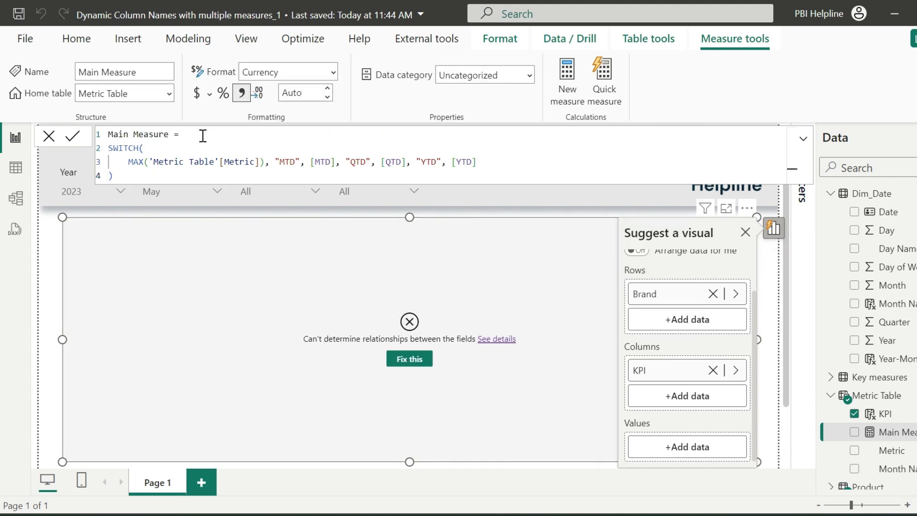
pyautogui.moveTo(883, 432); pyautogui.dragTo(696, 447)
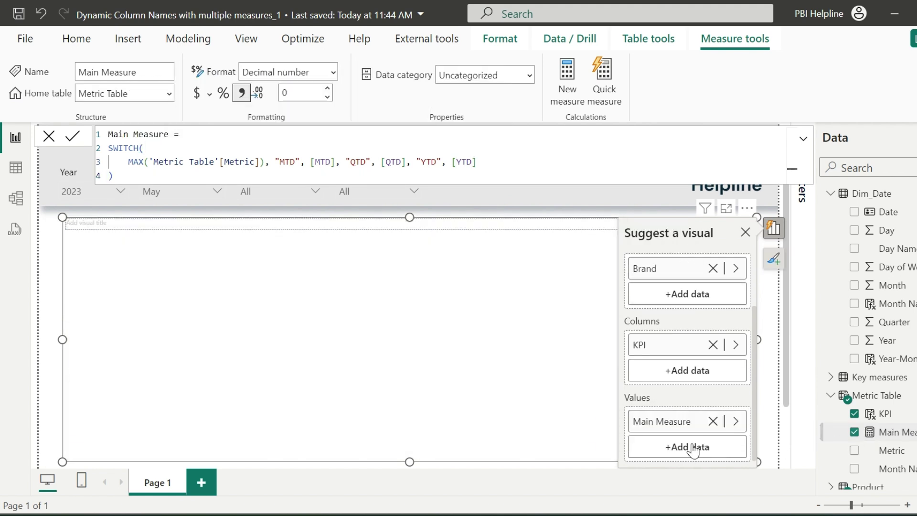
# Deselect the matrix to view Brand values under May MTD, May QTD and May YTD.
pyautogui.click(779, 340)
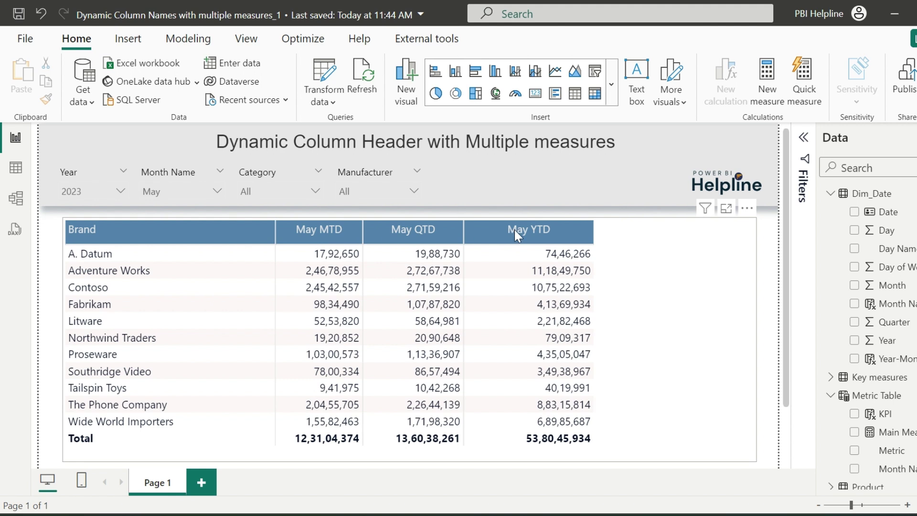
# Switch the Month Name slicer to Apr, then Mar, and show the matrix in Focus mode.
pyautogui.click(211, 190)
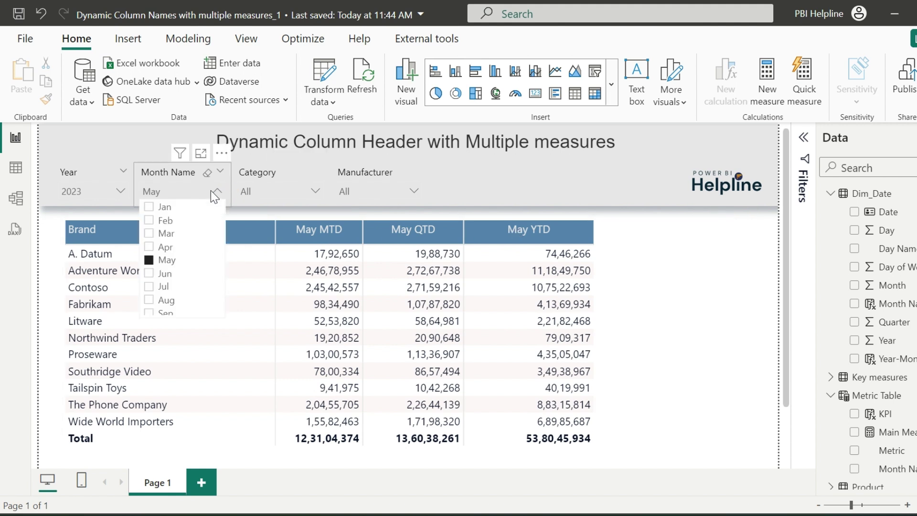
pyautogui.click(167, 255)
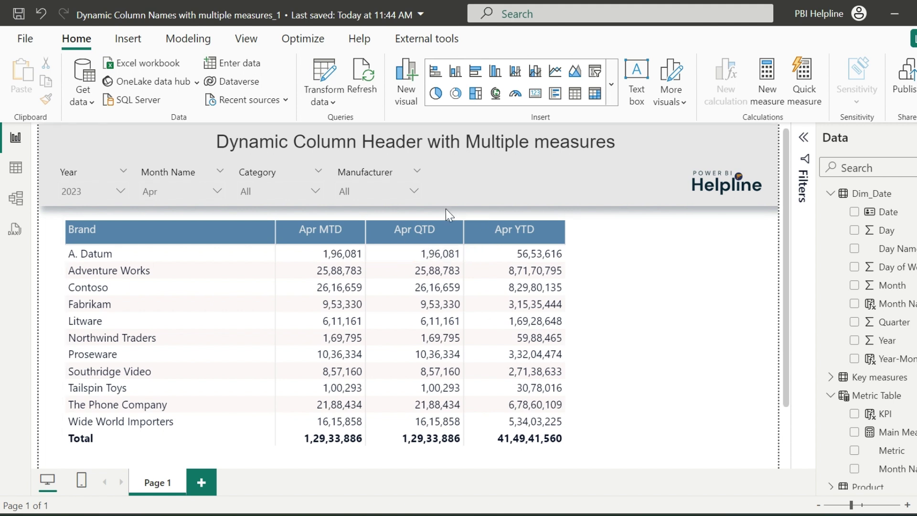
pyautogui.click(197, 191)
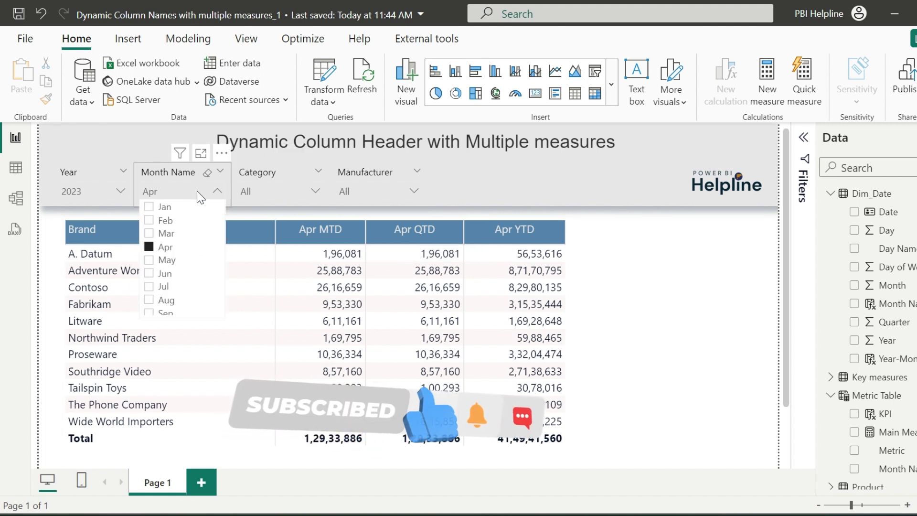
pyautogui.click(165, 233)
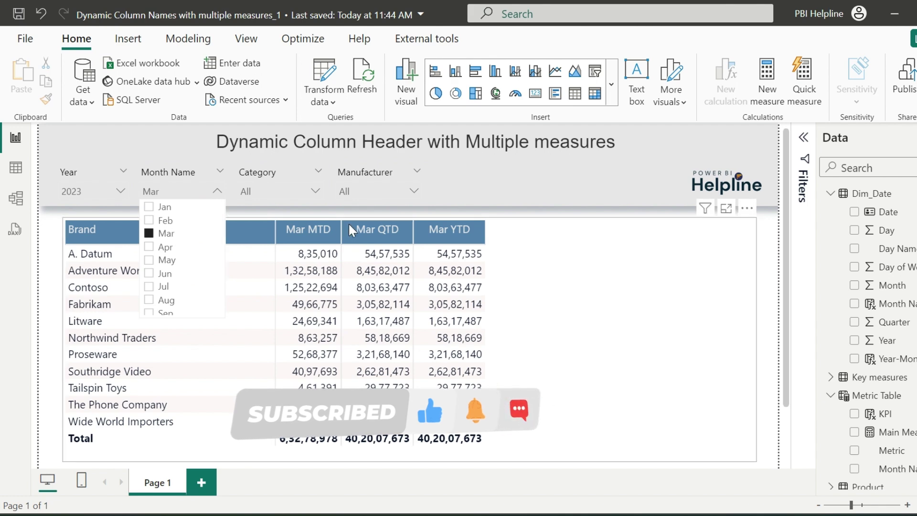
pyautogui.click(349, 222)
pyautogui.click(348, 223)
pyautogui.click(727, 208)
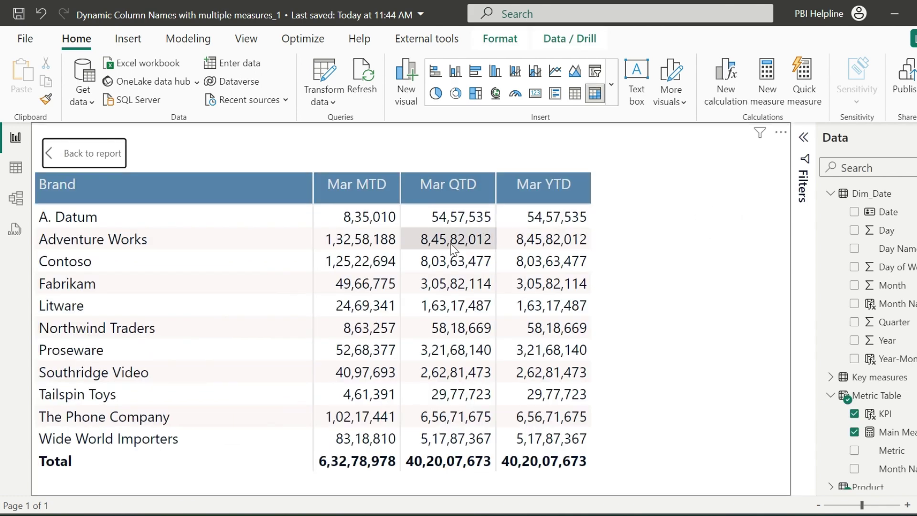